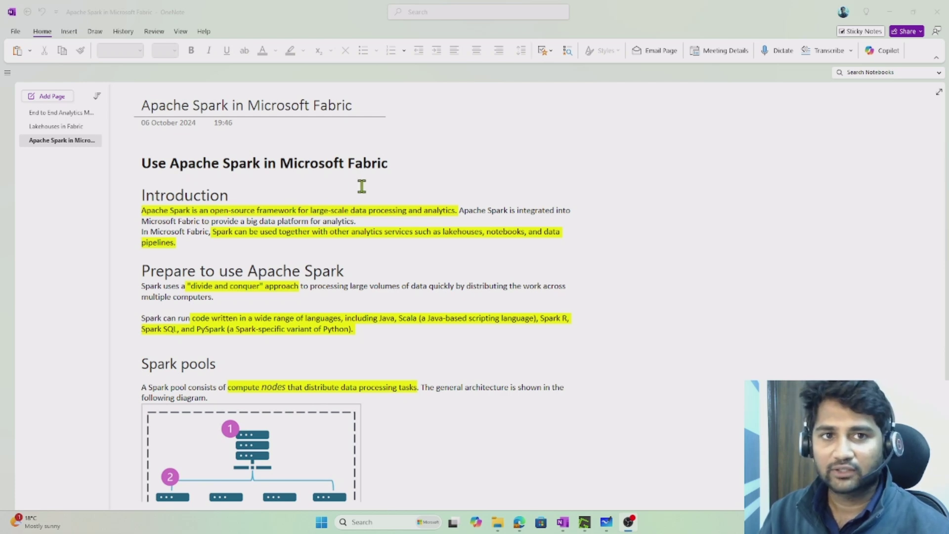
Circle the 'Use Apache Spark in Microsoft Fabric' heading in red; underline 'open-source framework' and 'data processing and analytics'.
{"action": "key", "text": "ctrl+2"}
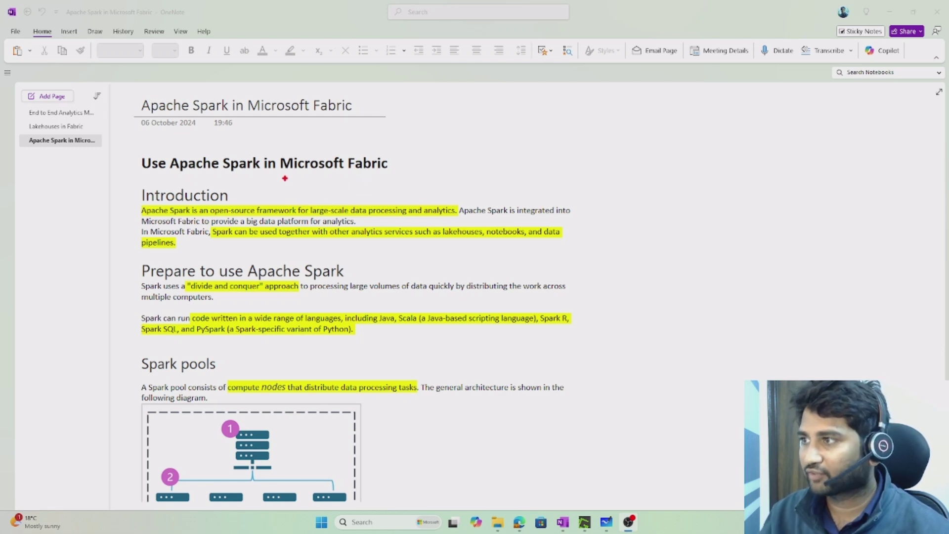
{"action": "mouse_move", "coordinate": [179, 176]}
{"action": "left_mouse_down"}
{"action": "mouse_move", "coordinate": [331, 176]}
{"action": "mouse_move", "coordinate": [391, 168]}
{"action": "mouse_move", "coordinate": [395, 147]}
{"action": "mouse_move", "coordinate": [140, 143]}
{"action": "mouse_move", "coordinate": [158, 168]}
{"action": "left_mouse_up"}
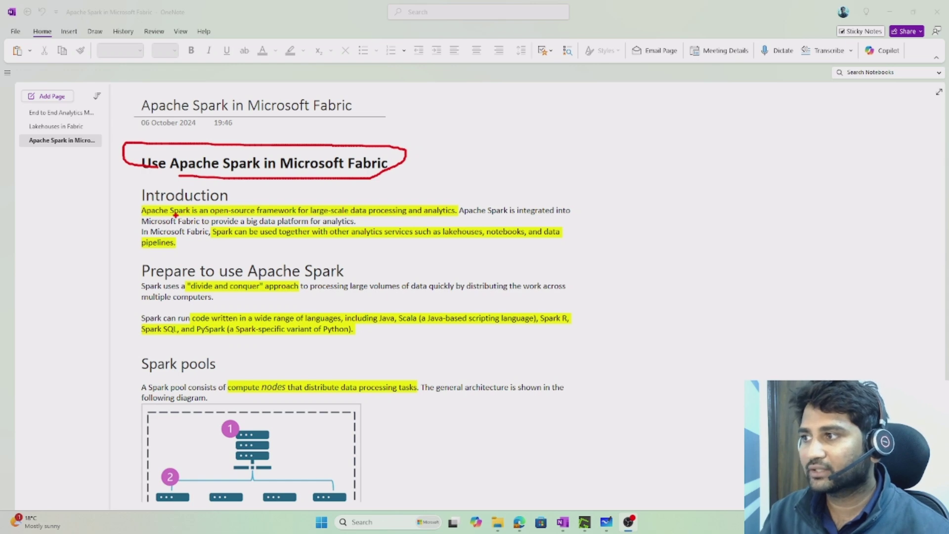
{"action": "left_click_drag", "start_coordinate": [219, 216], "coordinate": [307, 214]}
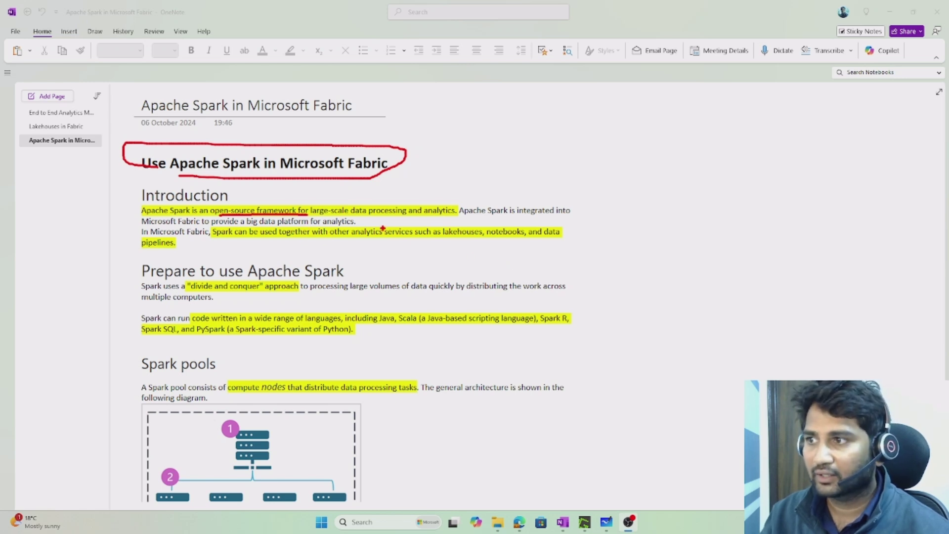
{"action": "left_click_drag", "start_coordinate": [360, 215], "coordinate": [421, 224]}
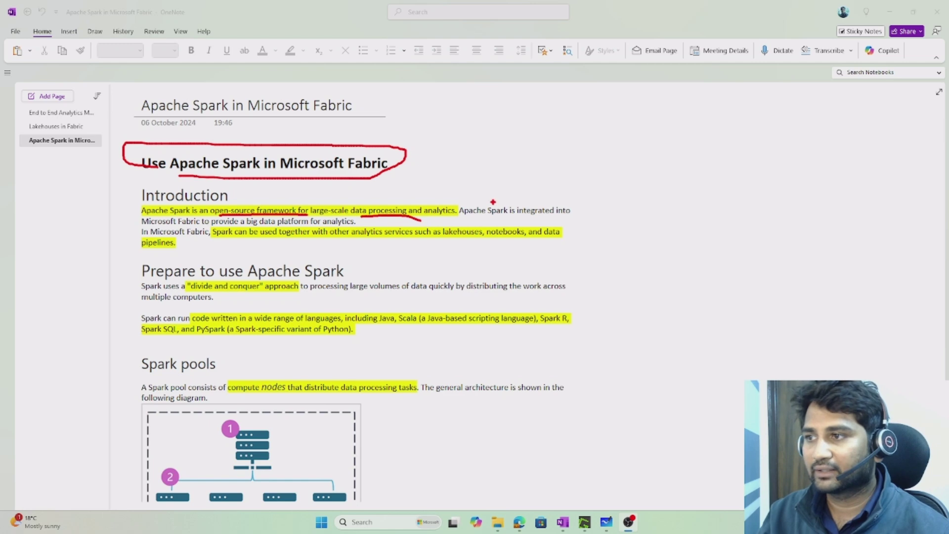
Underline 'Microsoft Fabric', 'used together with other analytics services' and 'pipelines' in red ink.
{"action": "left_click_drag", "start_coordinate": [164, 228], "coordinate": [199, 228]}
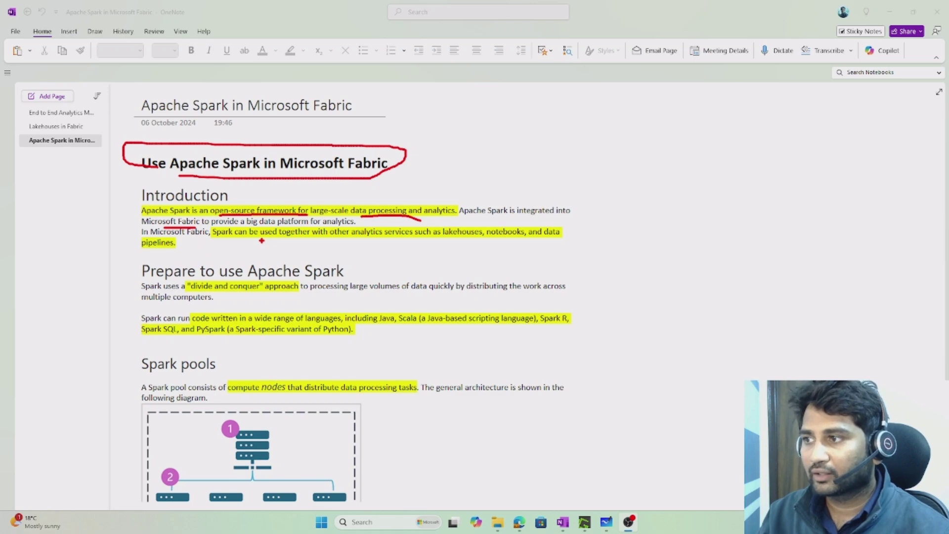
{"action": "left_click_drag", "start_coordinate": [260, 242], "coordinate": [522, 241]}
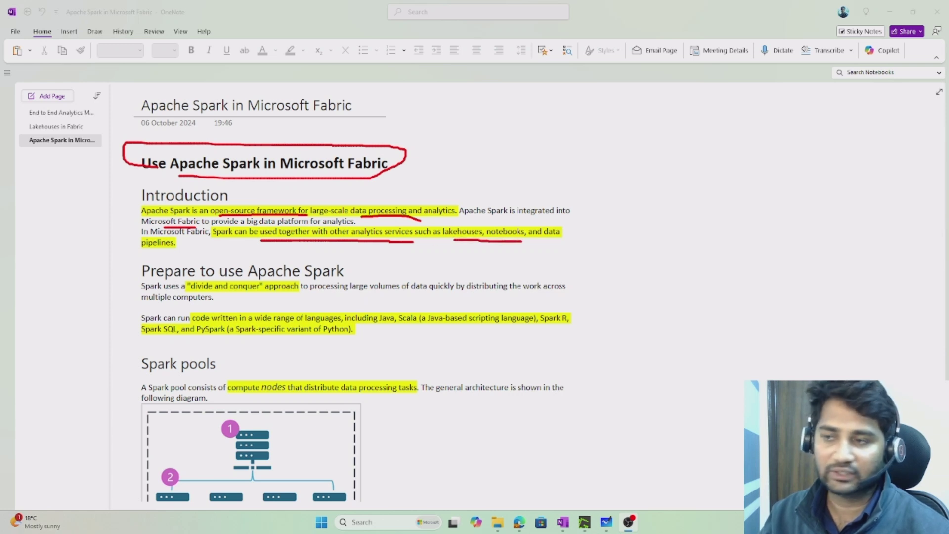
{"action": "left_click_drag", "start_coordinate": [151, 251], "coordinate": [188, 252]}
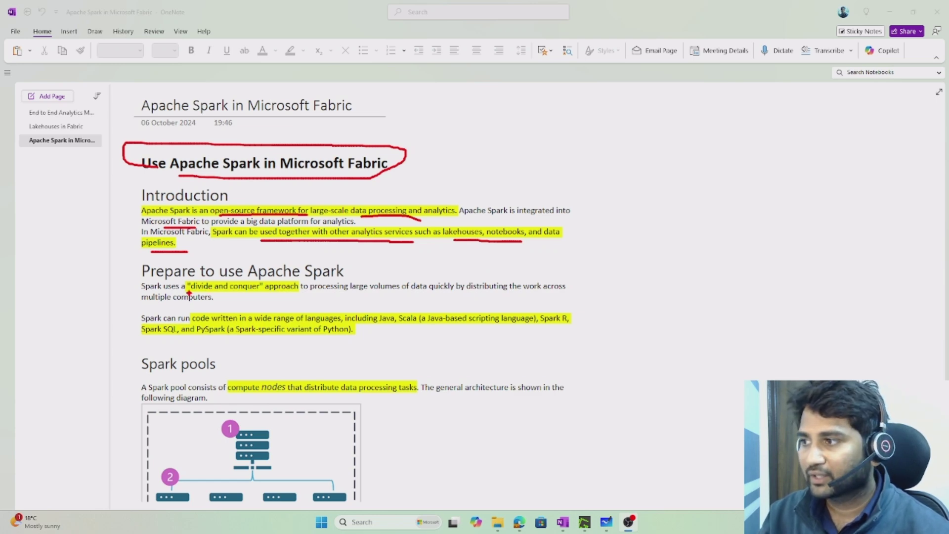
Underline 'divide and conquer', 'large volumes' and 'distributing the work' in red.
{"action": "left_click_drag", "start_coordinate": [188, 293], "coordinate": [288, 294]}
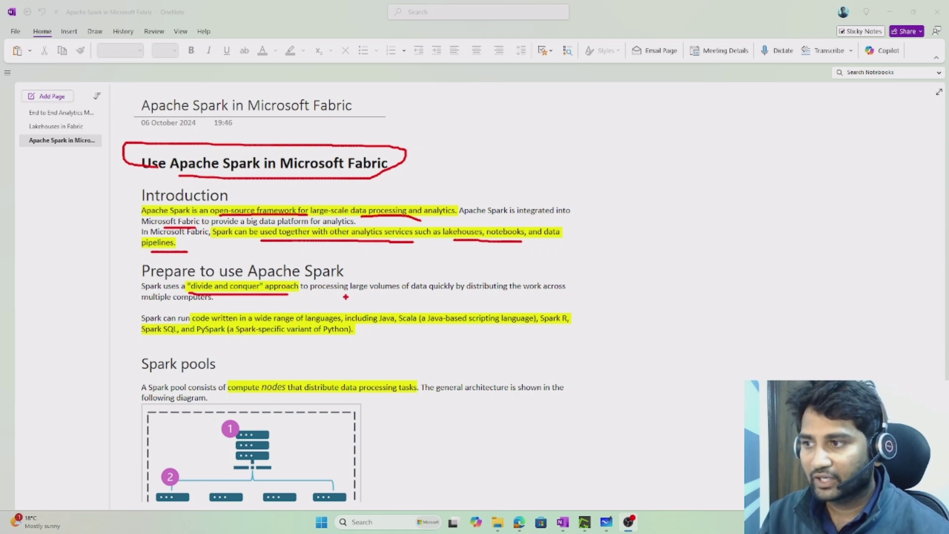
{"action": "left_click_drag", "start_coordinate": [345, 296], "coordinate": [398, 296]}
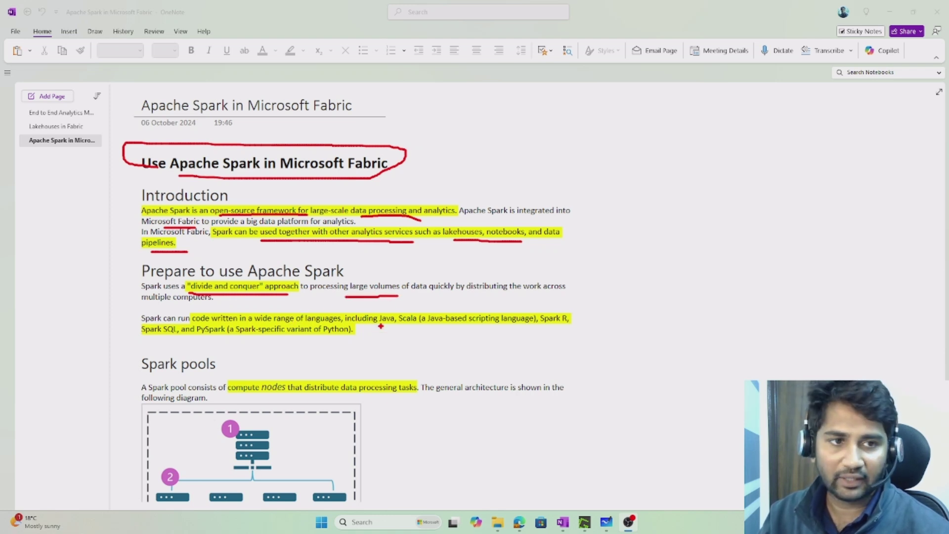
{"action": "left_click_drag", "start_coordinate": [467, 294], "coordinate": [522, 298]}
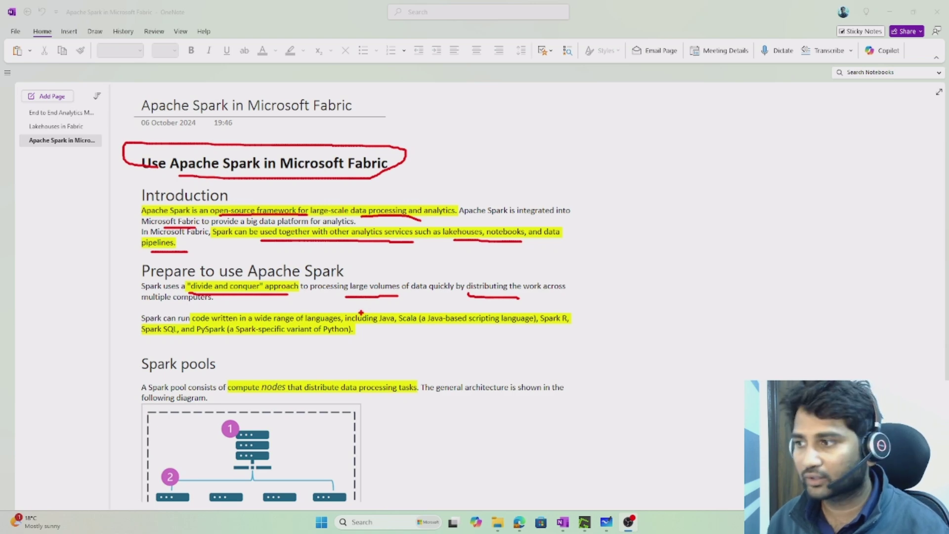
Underline the Spark language names Java, Scala, Spark R, Spark SQL and PySpark.
{"action": "left_click_drag", "start_coordinate": [366, 325], "coordinate": [418, 326]}
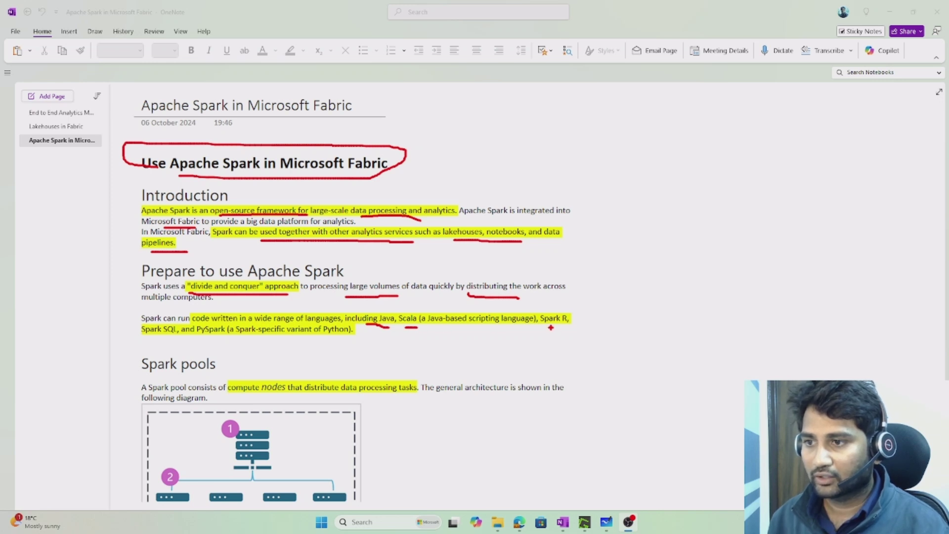
{"action": "left_click_drag", "start_coordinate": [551, 327], "coordinate": [597, 326]}
{"action": "left_click_drag", "start_coordinate": [154, 337], "coordinate": [298, 345]}
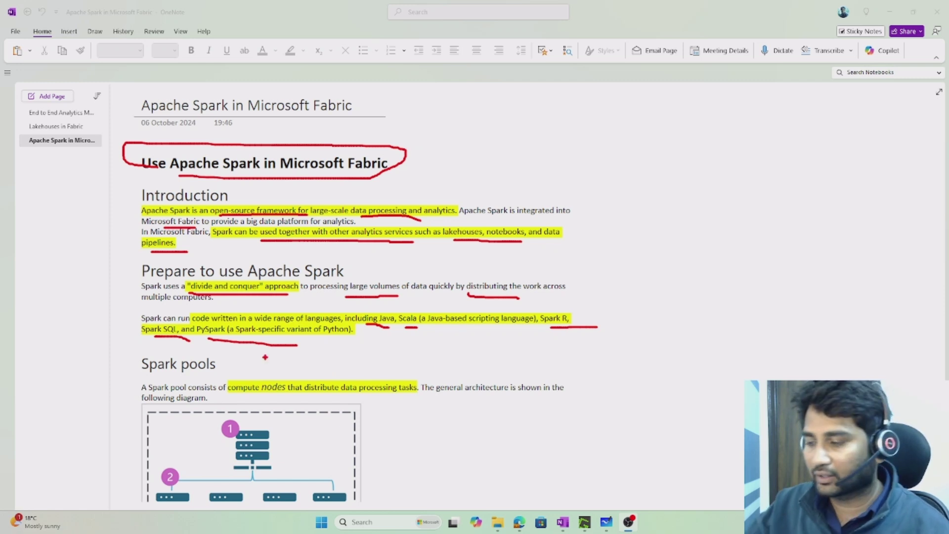
Clear the earlier ink, scroll down to Spark pools, and circle its heading in red.
{"action": "key", "text": "Escape"}
{"action": "scroll", "coordinate": [265, 356], "scroll_direction": "down", "scroll_amount": 5}
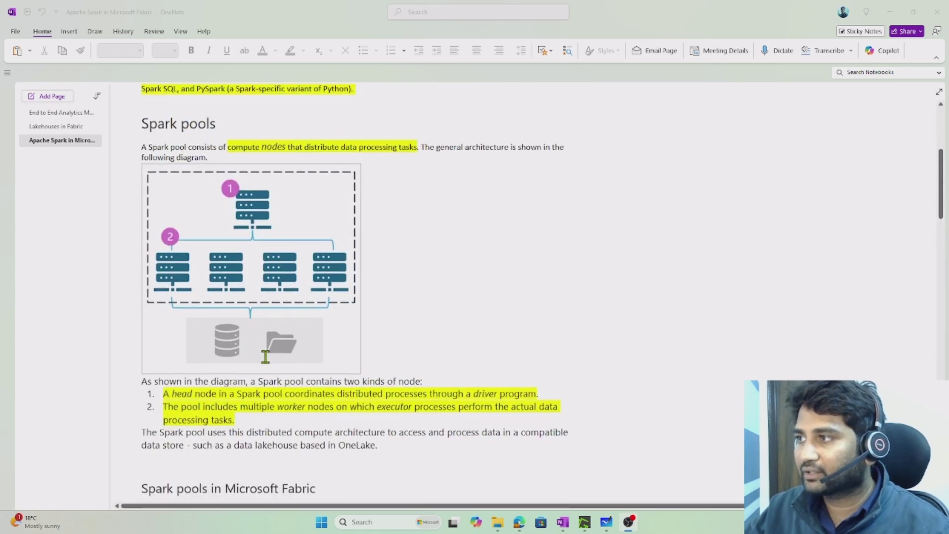
{"action": "key", "text": "ctrl+2"}
{"action": "mouse_move", "coordinate": [249, 113]}
{"action": "left_mouse_down"}
{"action": "mouse_move", "coordinate": [144, 99]}
{"action": "mouse_move", "coordinate": [120, 131]}
{"action": "mouse_move", "coordinate": [171, 150]}
{"action": "mouse_move", "coordinate": [243, 104]}
{"action": "left_mouse_up"}
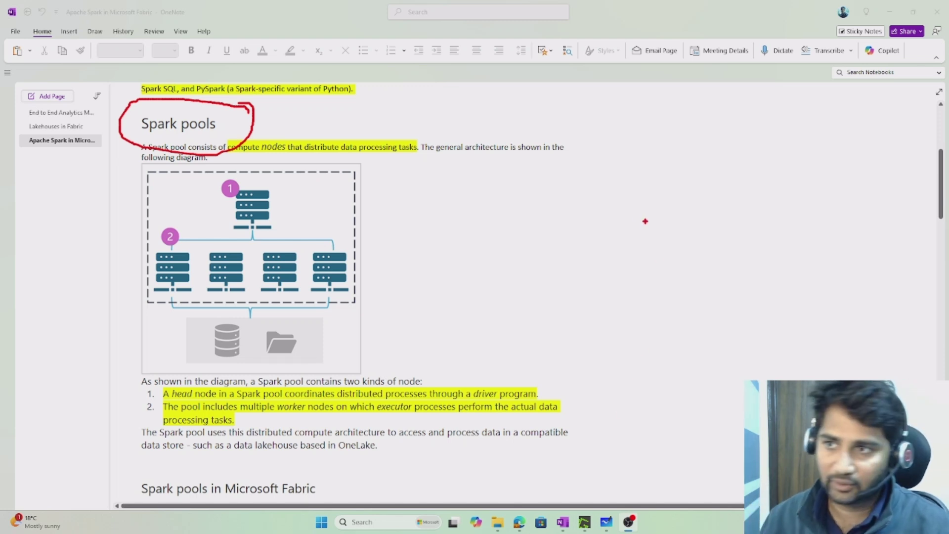
Add the red note 'db --> cluster' beside the diagram and underline the Spark pools heading.
{"action": "left_click", "coordinate": [633, 202]}
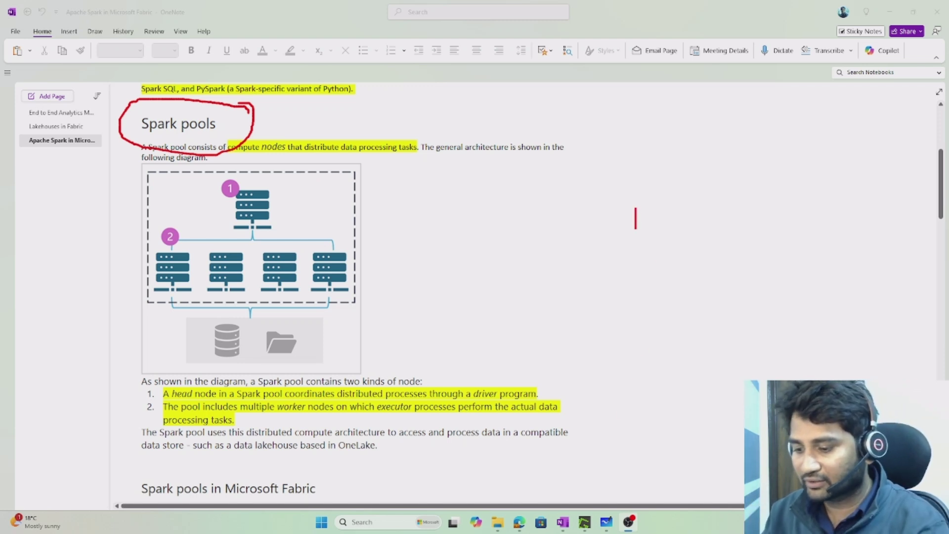
{"action": "type", "text": "db --> cluster"}
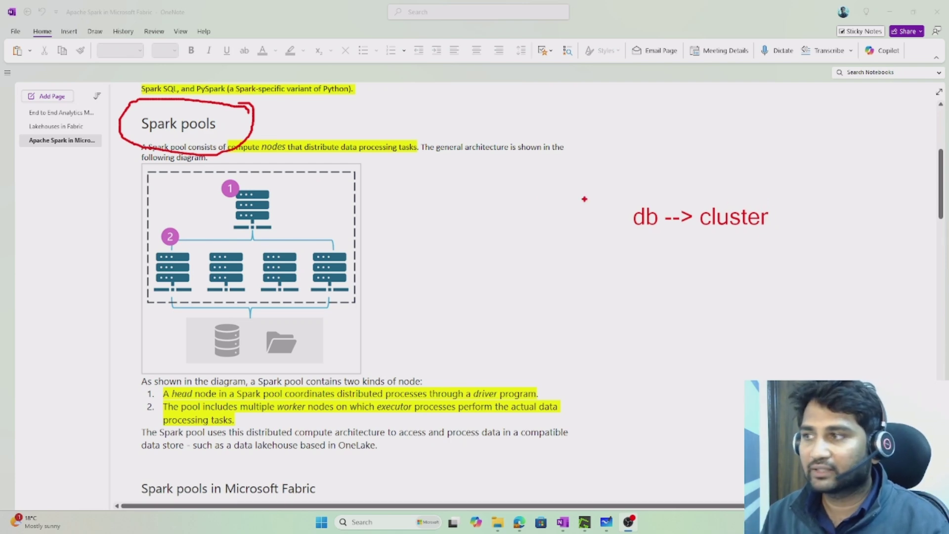
{"action": "left_click_drag", "start_coordinate": [171, 140], "coordinate": [209, 136]}
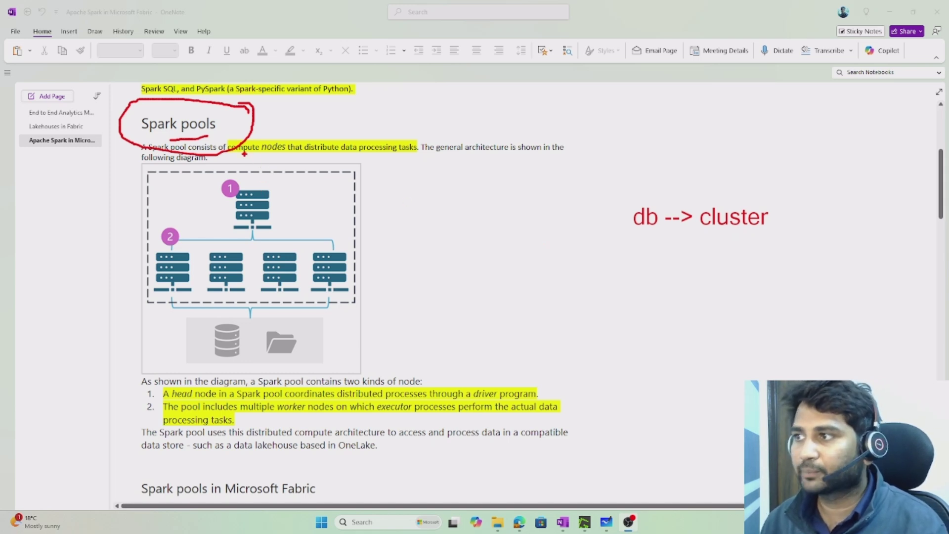
Underline 'compute nodes that' and tick the head node and worker nodes in the diagram.
{"action": "left_click_drag", "start_coordinate": [222, 156], "coordinate": [304, 153]}
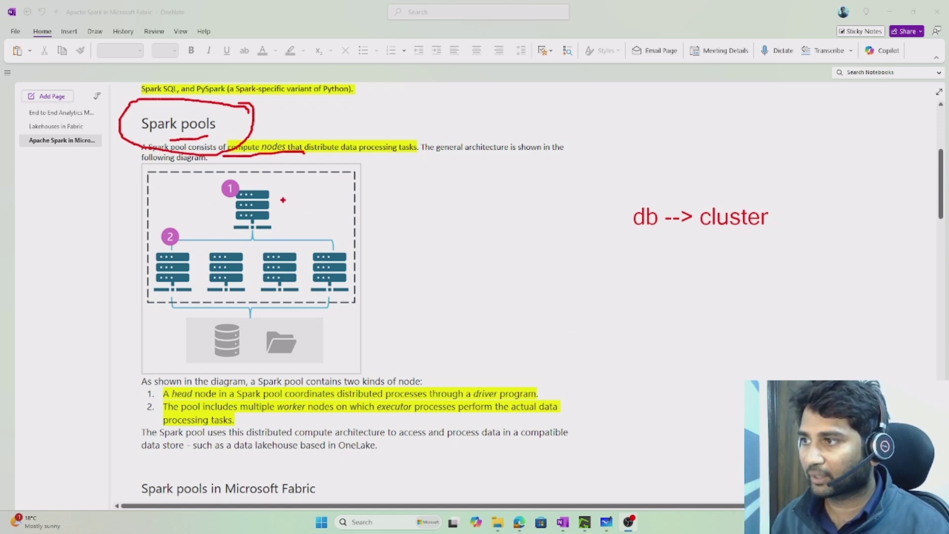
{"action": "left_click_drag", "start_coordinate": [283, 201], "coordinate": [324, 180]}
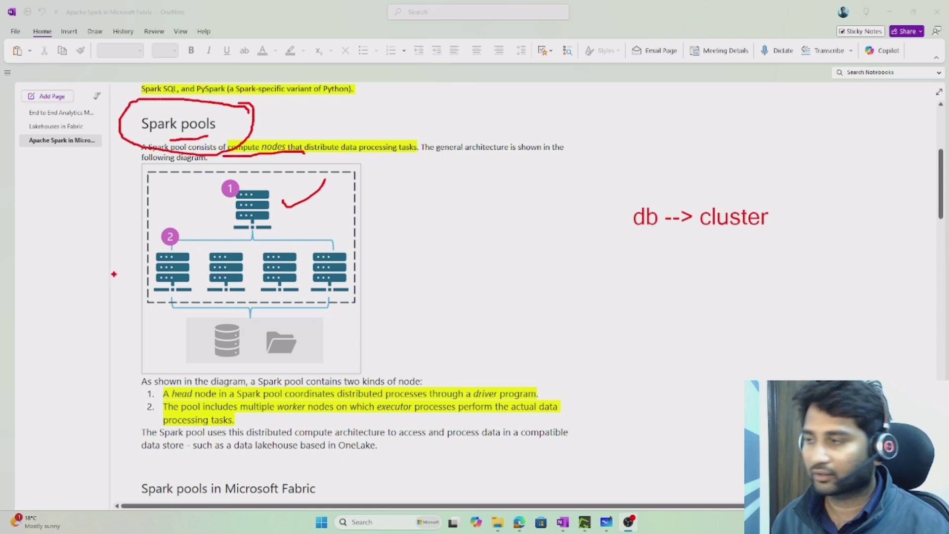
{"action": "mouse_move", "coordinate": [102, 275]}
{"action": "left_mouse_down"}
{"action": "mouse_move", "coordinate": [139, 286]}
{"action": "mouse_move", "coordinate": [151, 268]}
{"action": "left_mouse_up"}
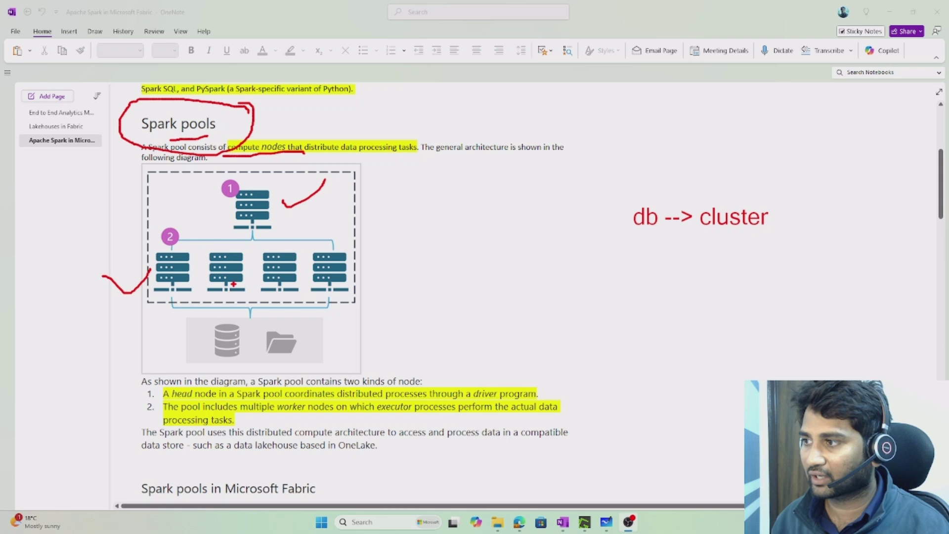
{"action": "mouse_move", "coordinate": [252, 265]}
{"action": "left_mouse_down"}
{"action": "mouse_move", "coordinate": [301, 269]}
{"action": "mouse_move", "coordinate": [305, 261]}
{"action": "left_mouse_up"}
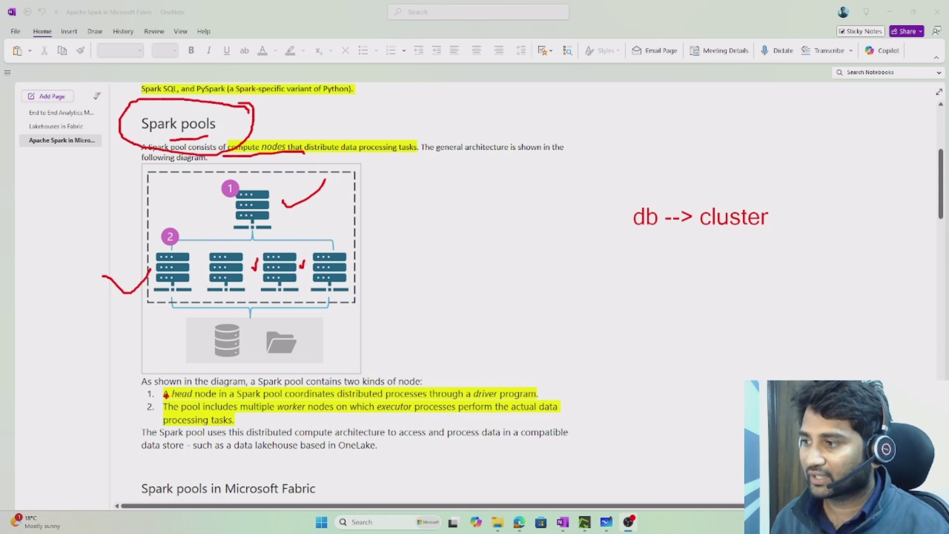
Underline 'head node', 'worker nodes' and 'driver program' in the numbered list.
{"action": "left_click_drag", "start_coordinate": [168, 397], "coordinate": [238, 397]}
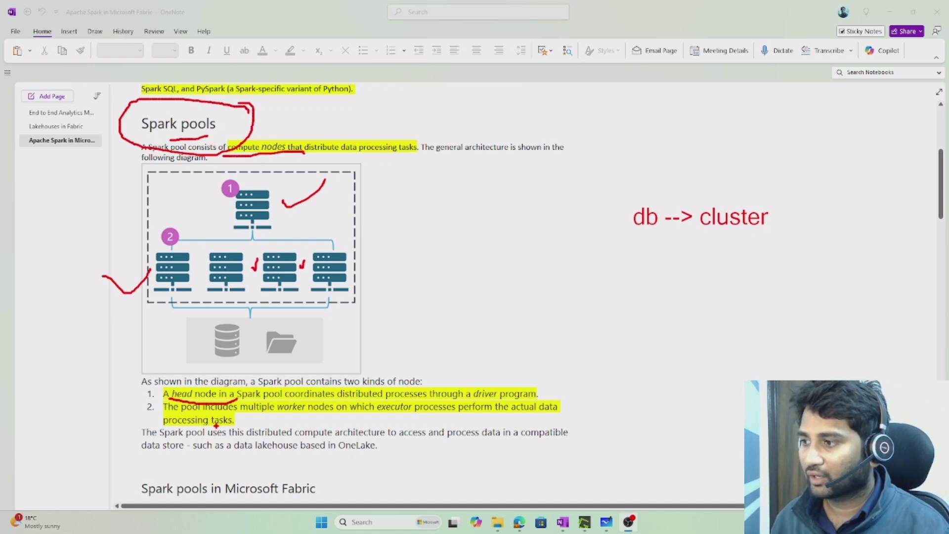
{"action": "left_click_drag", "start_coordinate": [289, 415], "coordinate": [327, 420]}
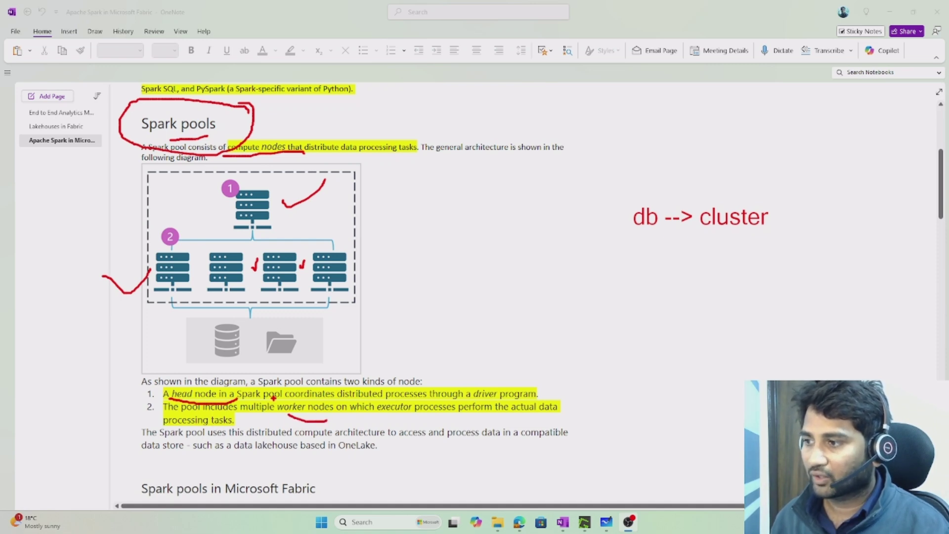
{"action": "left_click_drag", "start_coordinate": [477, 399], "coordinate": [533, 397]}
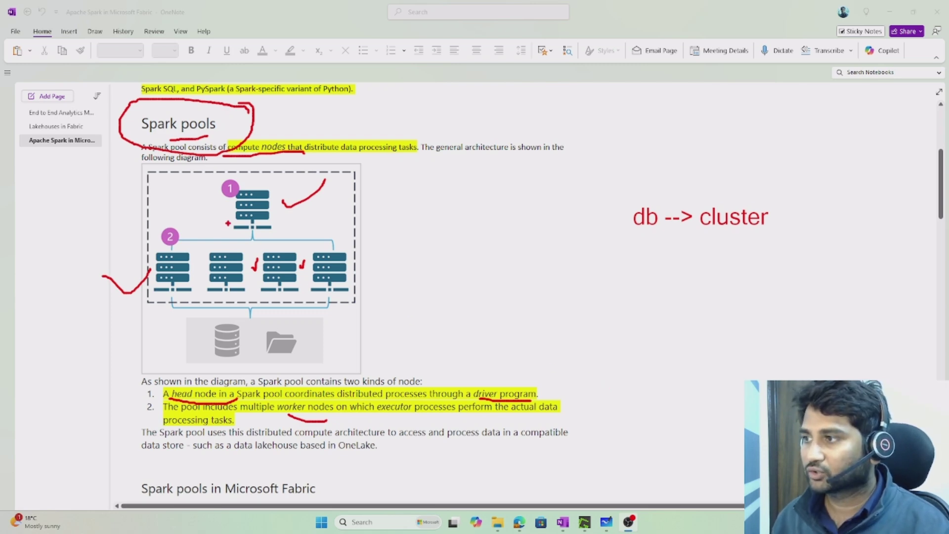
Draw red arrows from the head node to the worker nodes in the diagram.
{"action": "mouse_move", "coordinate": [212, 204]}
{"action": "left_mouse_down"}
{"action": "mouse_move", "coordinate": [198, 232]}
{"action": "mouse_move", "coordinate": [213, 229]}
{"action": "left_mouse_up"}
{"action": "mouse_move", "coordinate": [236, 232]}
{"action": "left_mouse_down"}
{"action": "mouse_move", "coordinate": [225, 251]}
{"action": "mouse_move", "coordinate": [248, 240]}
{"action": "left_mouse_up"}
{"action": "left_click_drag", "start_coordinate": [262, 234], "coordinate": [271, 257]}
{"action": "mouse_move", "coordinate": [254, 248]}
{"action": "left_mouse_down"}
{"action": "mouse_move", "coordinate": [280, 241]}
{"action": "mouse_move", "coordinate": [324, 253]}
{"action": "mouse_move", "coordinate": [327, 242]}
{"action": "left_mouse_up"}
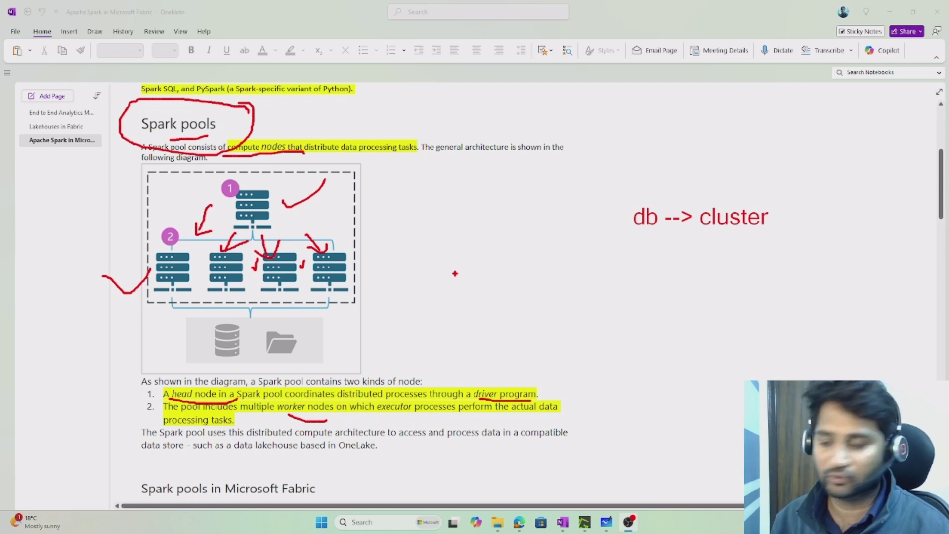
{"action": "scroll", "coordinate": [455, 273], "scroll_direction": "down", "scroll_amount": 8}
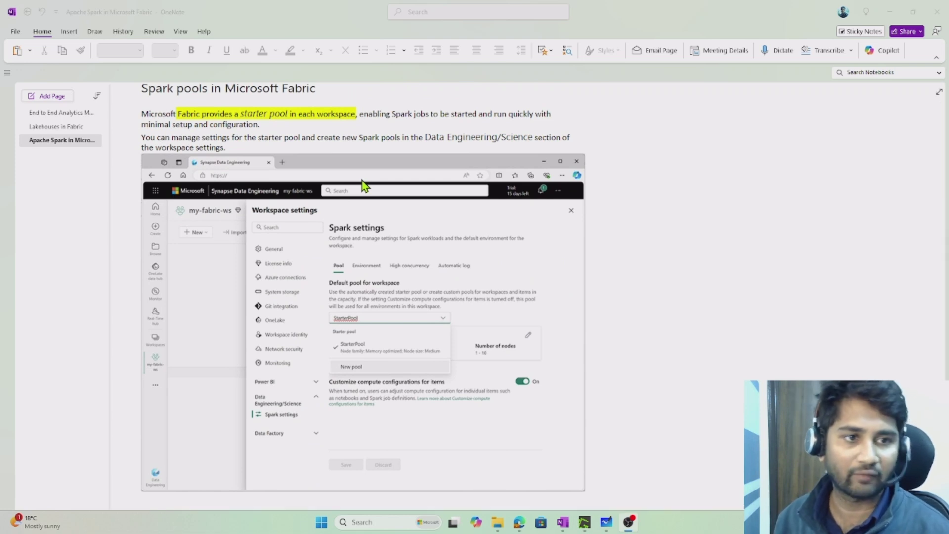
Switch to maheerworkspace in Edge, briefly mark its name and settings in red, then open Workspace settings.
{"action": "left_click", "coordinate": [520, 526]}
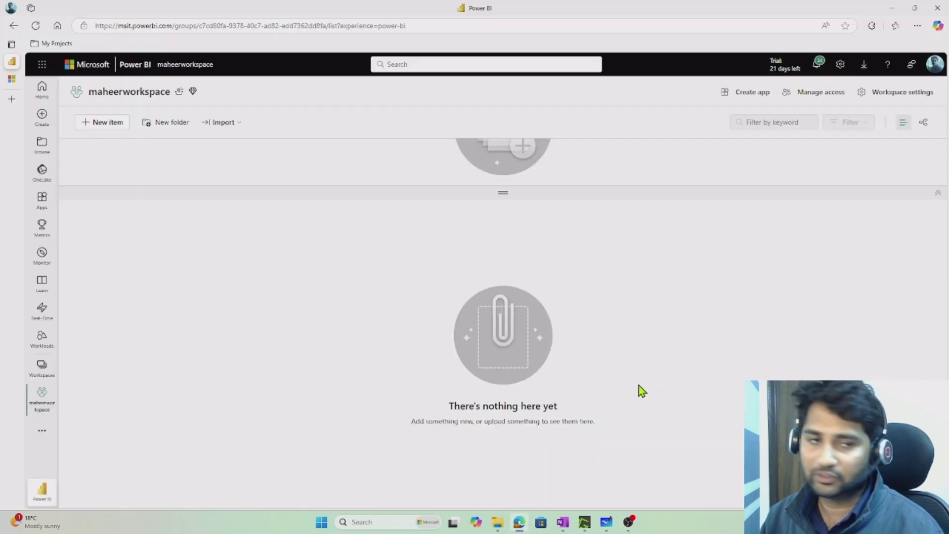
{"action": "key", "text": "ctrl+2"}
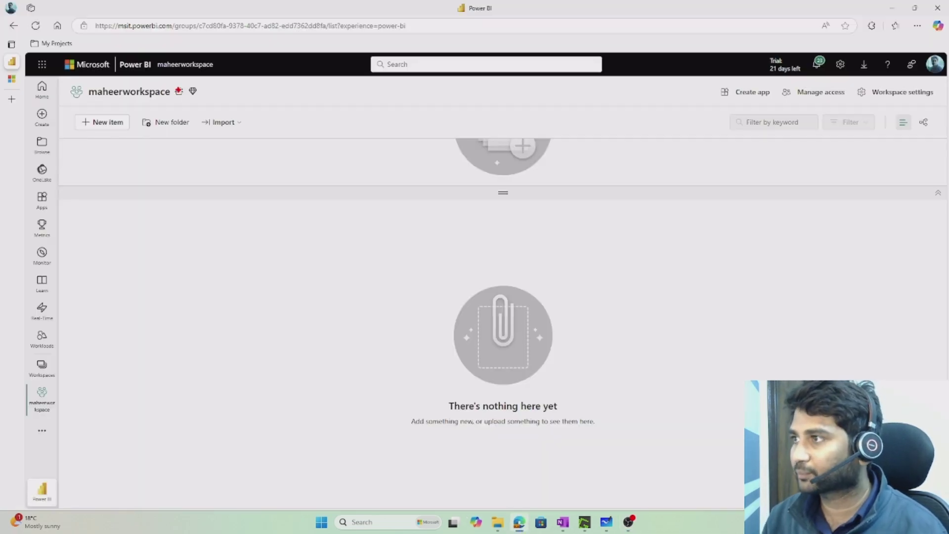
{"action": "mouse_move", "coordinate": [179, 80]}
{"action": "left_mouse_down"}
{"action": "mouse_move", "coordinate": [133, 65]}
{"action": "mouse_move", "coordinate": [69, 71]}
{"action": "mouse_move", "coordinate": [66, 103]}
{"action": "mouse_move", "coordinate": [169, 79]}
{"action": "left_mouse_up"}
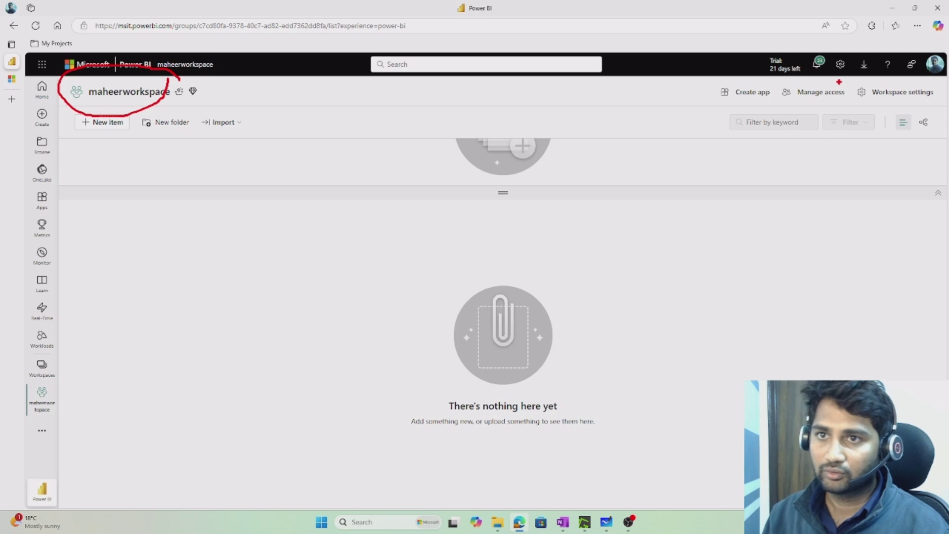
{"action": "mouse_move", "coordinate": [887, 77]}
{"action": "left_mouse_down"}
{"action": "mouse_move", "coordinate": [849, 87]}
{"action": "mouse_move", "coordinate": [926, 123]}
{"action": "mouse_move", "coordinate": [947, 68]}
{"action": "mouse_move", "coordinate": [871, 58]}
{"action": "left_mouse_up"}
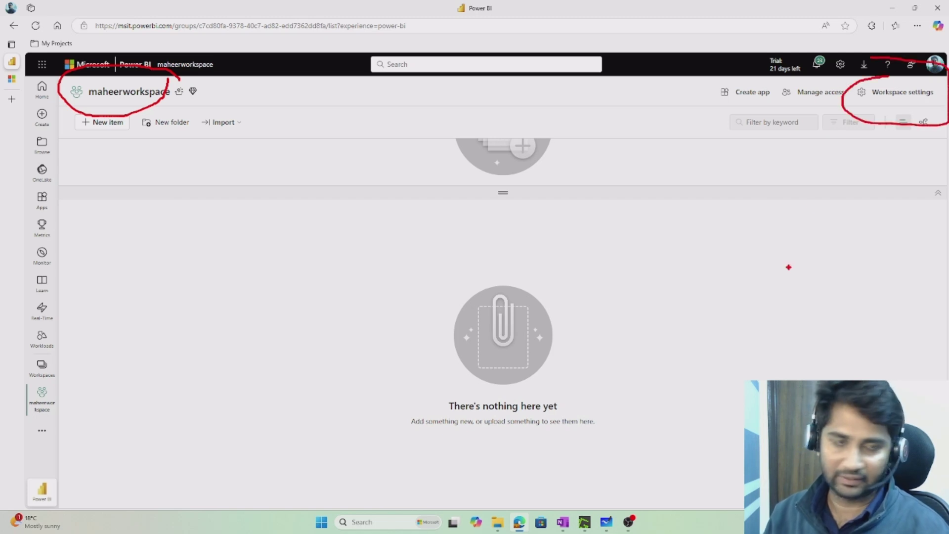
{"action": "key", "text": "Escape"}
{"action": "left_click", "coordinate": [904, 93]}
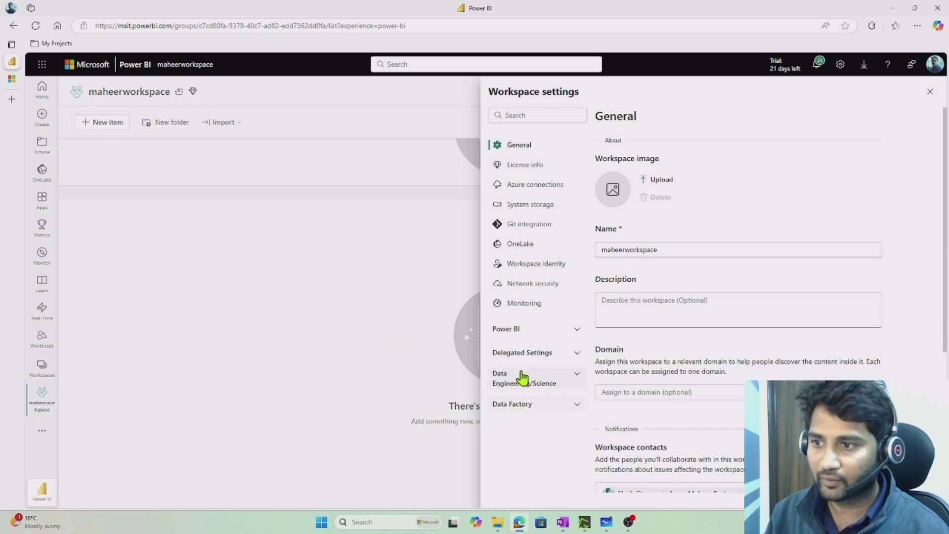
Expand Data Engineering/Science, open Spark settings, and zoom in on StarterPool as the default pool.
{"action": "left_click", "coordinate": [535, 381]}
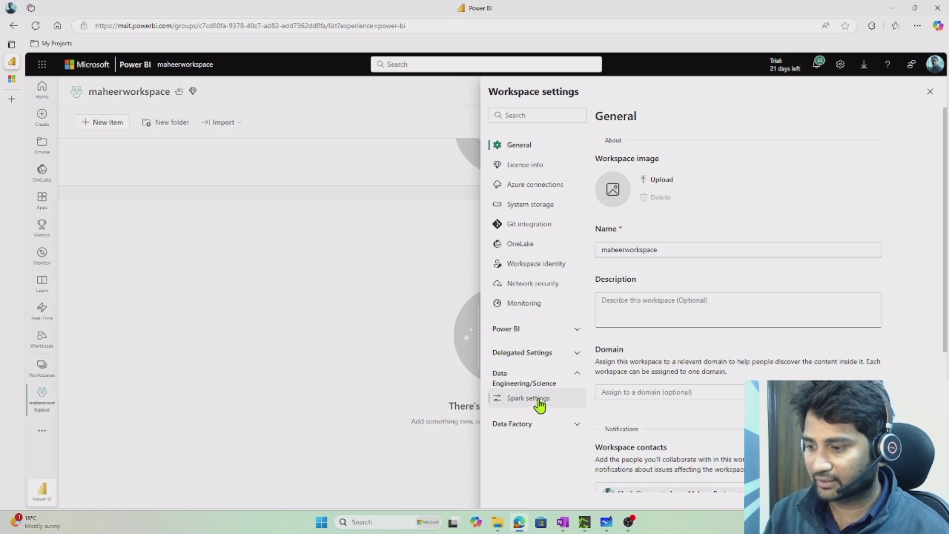
{"action": "mouse_move", "coordinate": [504, 405]}
{"action": "left_mouse_down"}
{"action": "mouse_move", "coordinate": [573, 395]}
{"action": "mouse_move", "coordinate": [466, 398]}
{"action": "mouse_move", "coordinate": [504, 406]}
{"action": "left_mouse_up"}
{"action": "key", "text": "Escape"}
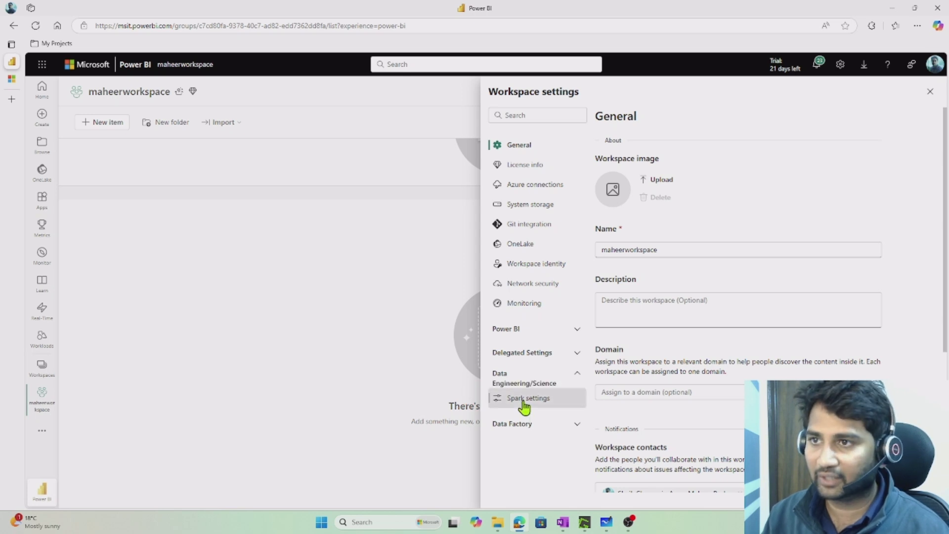
{"action": "left_click", "coordinate": [524, 400]}
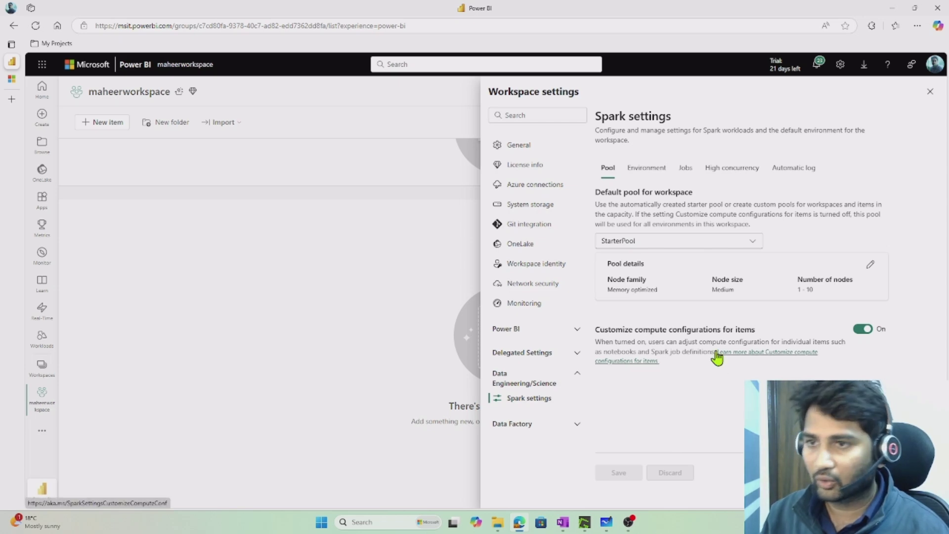
{"action": "key", "text": "ctrl+1"}
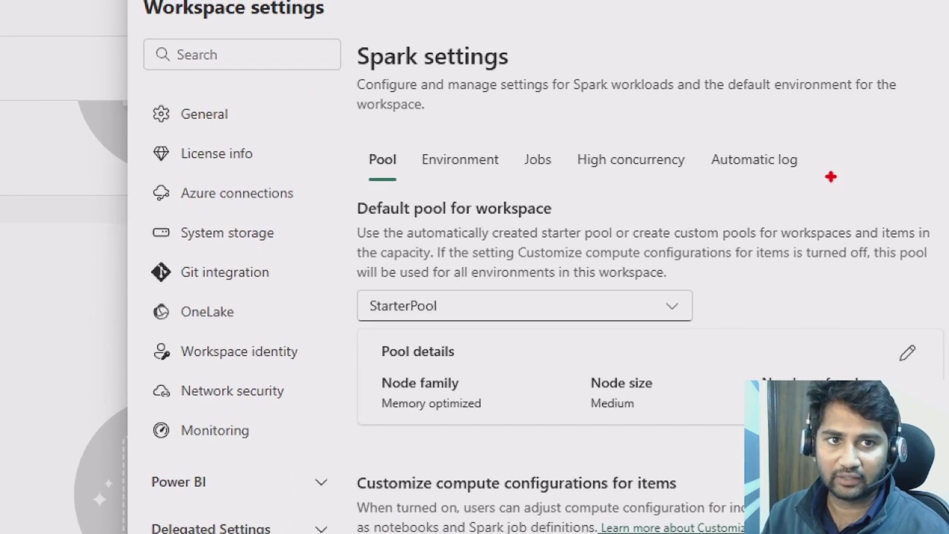
{"action": "mouse_move", "coordinate": [459, 293]}
{"action": "left_mouse_down"}
{"action": "mouse_move", "coordinate": [424, 270]}
{"action": "mouse_move", "coordinate": [341, 343]}
{"action": "mouse_move", "coordinate": [494, 234]}
{"action": "mouse_move", "coordinate": [466, 229]}
{"action": "left_mouse_up"}
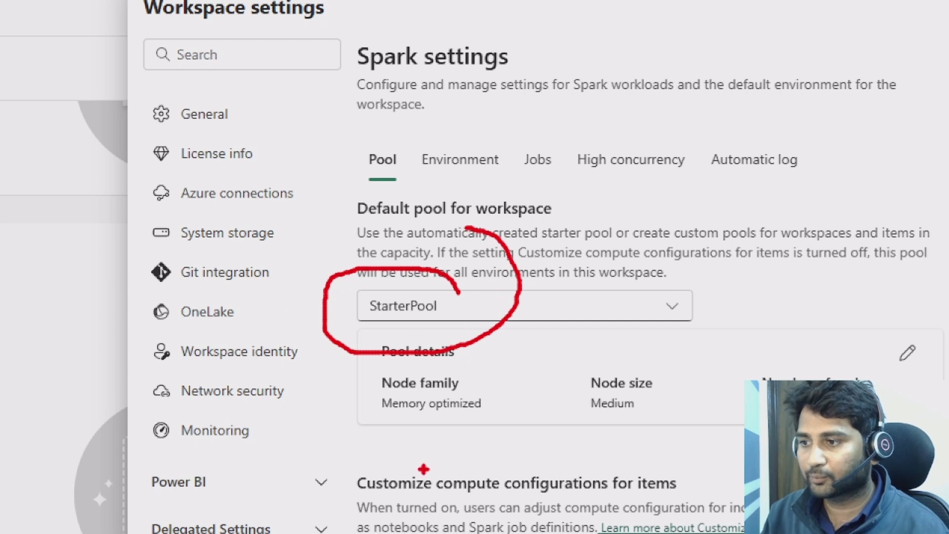
{"action": "mouse_move", "coordinate": [373, 410]}
{"action": "left_mouse_down"}
{"action": "mouse_move", "coordinate": [490, 426]}
{"action": "mouse_move", "coordinate": [509, 395]}
{"action": "left_mouse_up"}
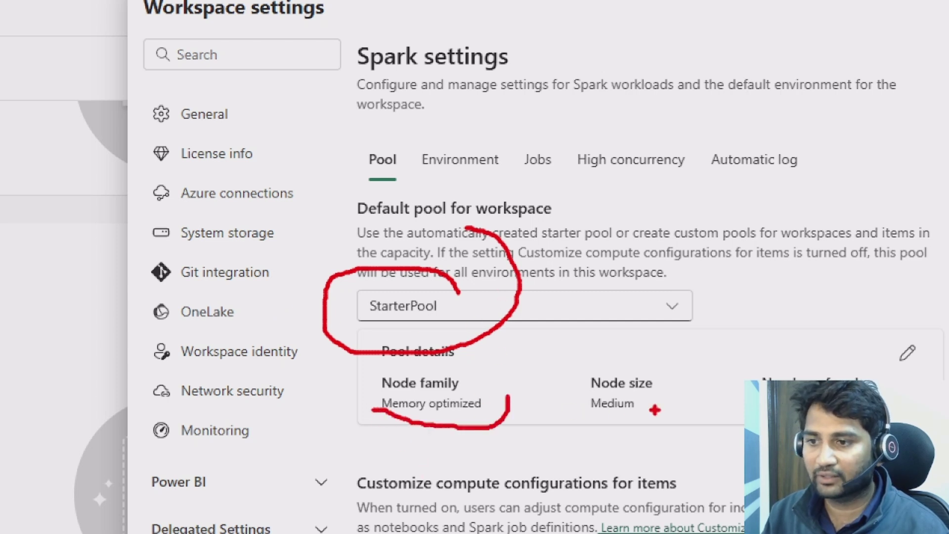
{"action": "left_click_drag", "start_coordinate": [593, 419], "coordinate": [703, 419]}
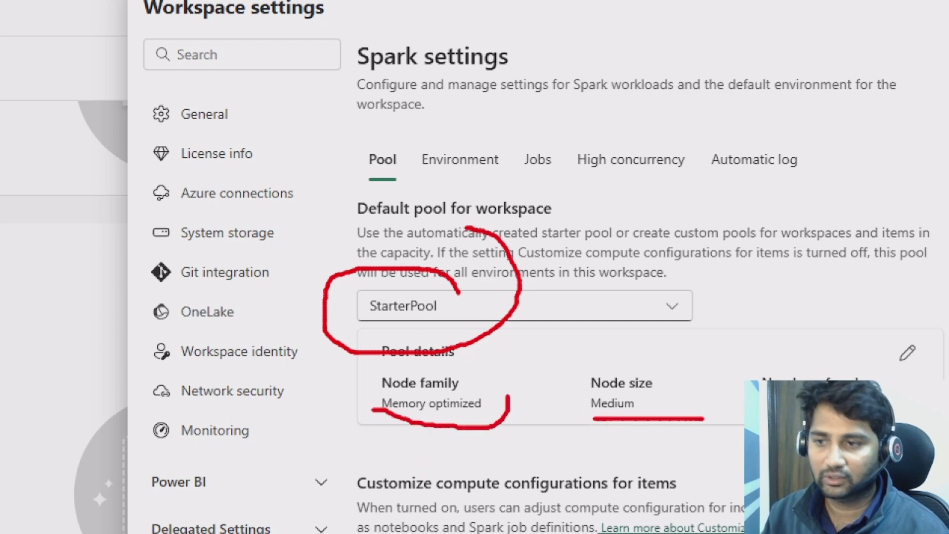